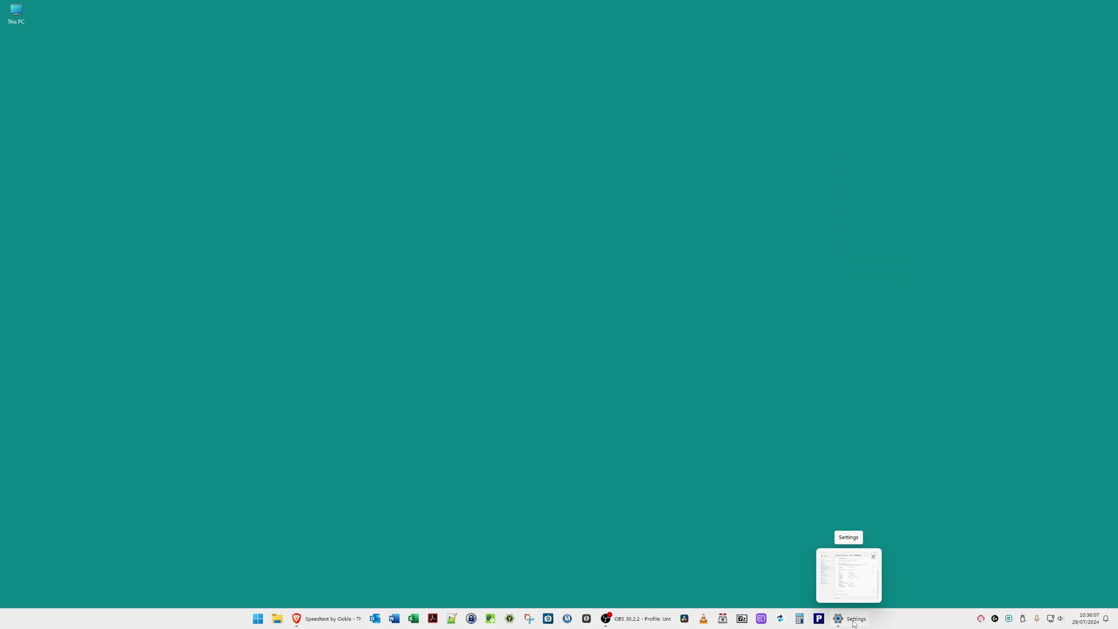
Restore the Settings page for the GWN7665 Wi-Fi network showing 2401/2401 Mbps link speed
click(851, 619)
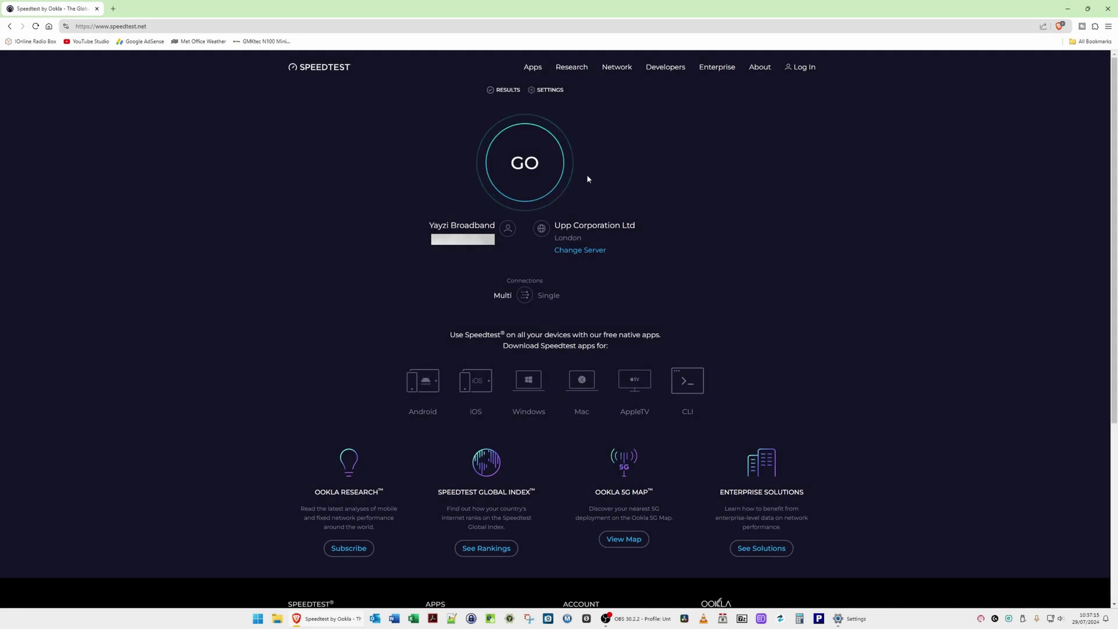
Run the speedtest.net test, getting 1220.92 Mbps down, 963.84 Mbps up, and 9 ms ping
click(531, 167)
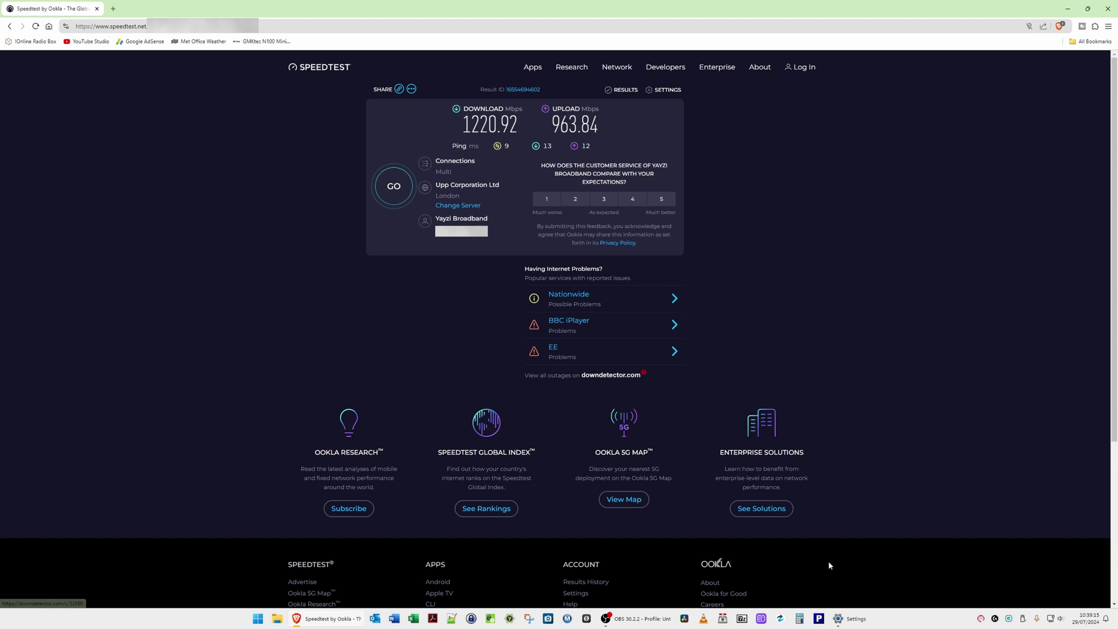
Bring the GWN7665 Wi-Fi properties (6 GHz, 2401/2401 Mbps) over the speed test results
click(849, 619)
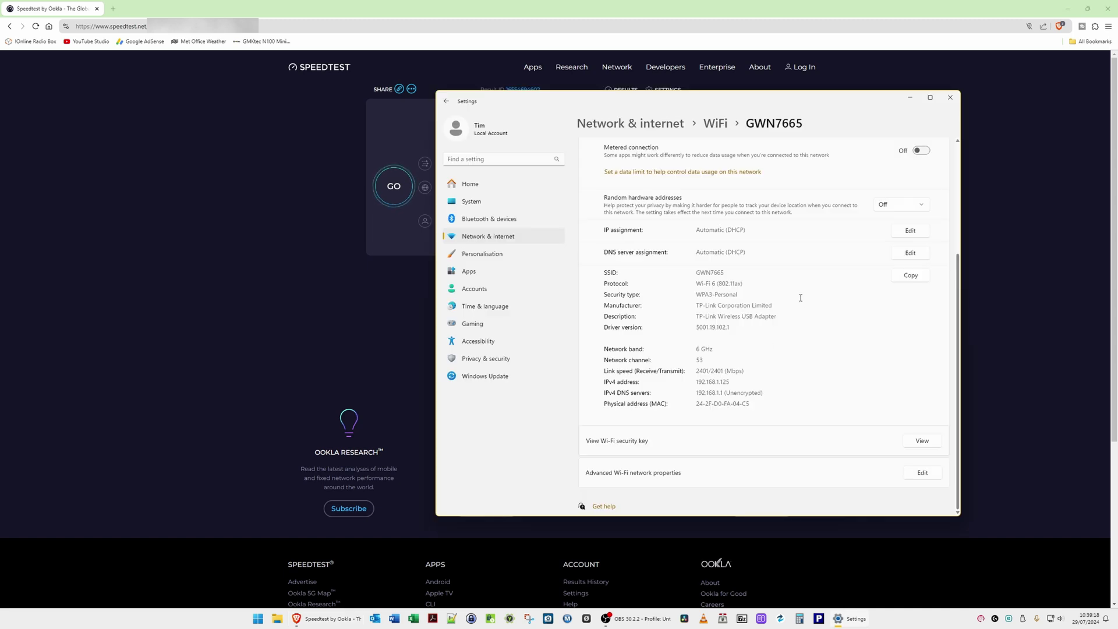